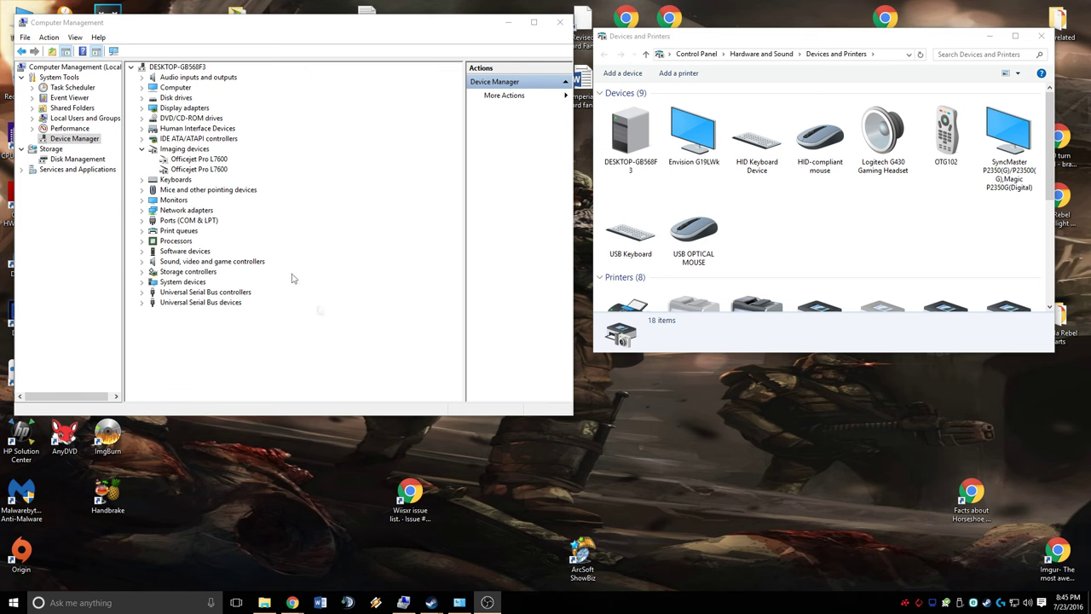
Open computer management for This PC and select the unknown device listed under Other devices in Device Manager
left_click_drag(175, 25, 375, 55)
right_click(27, 27)
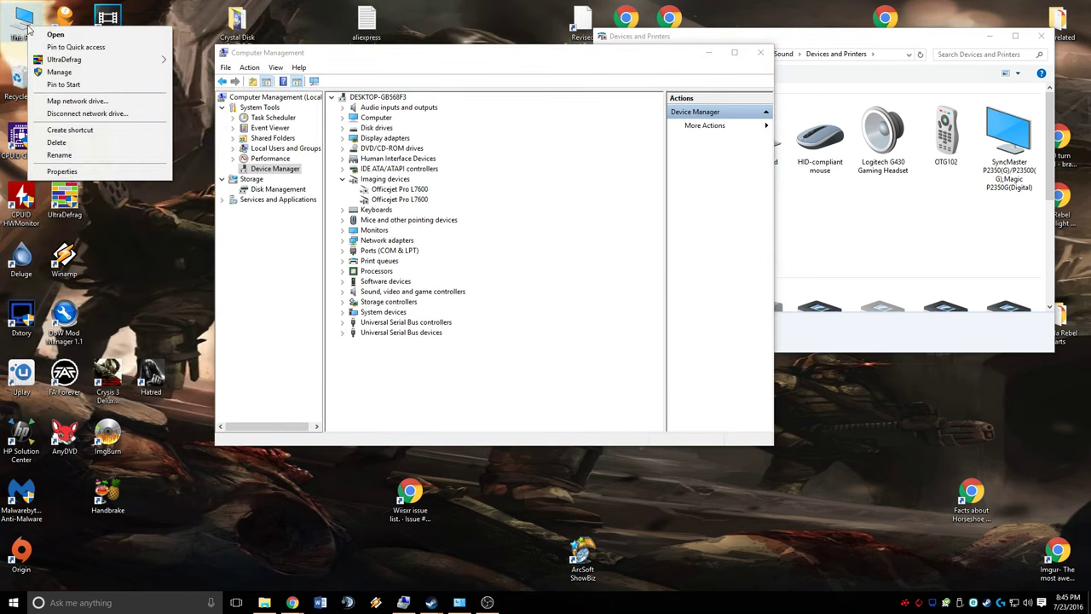
left_click(60, 72)
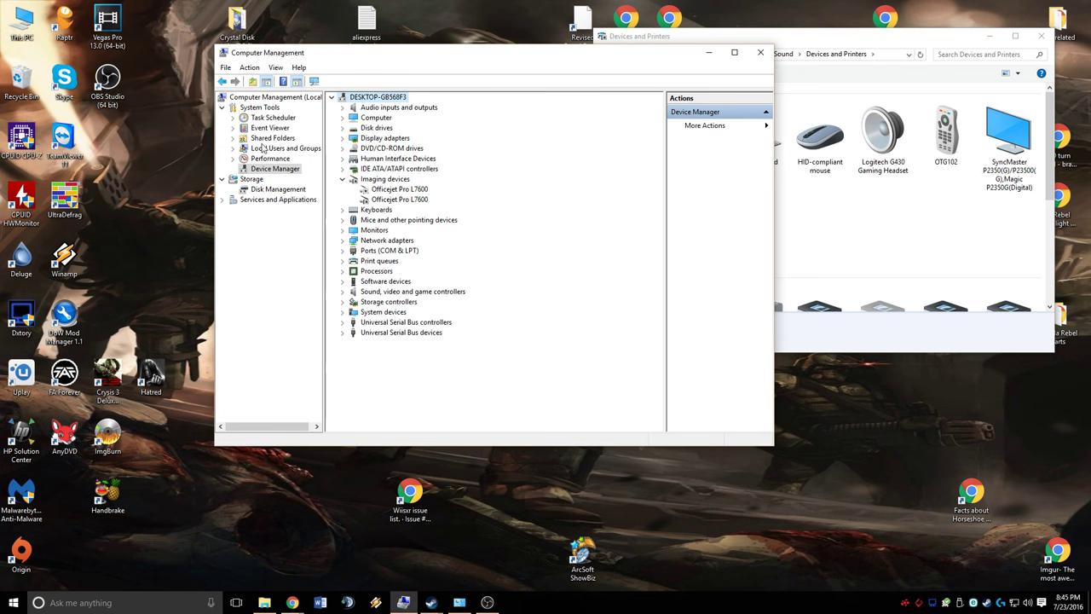
left_click_drag(545, 54, 450, 42)
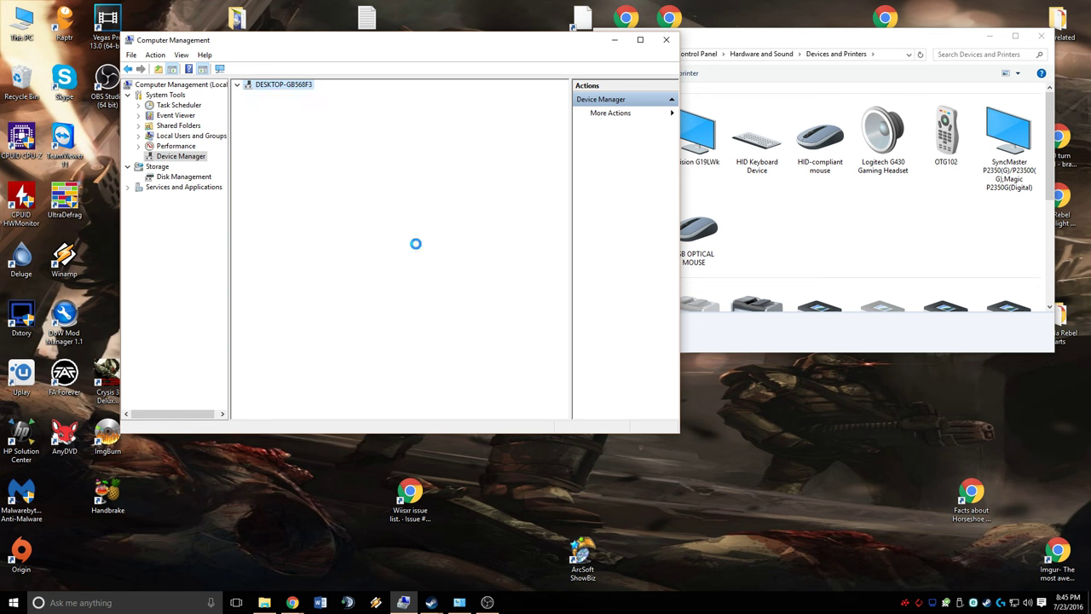
left_click(322, 248)
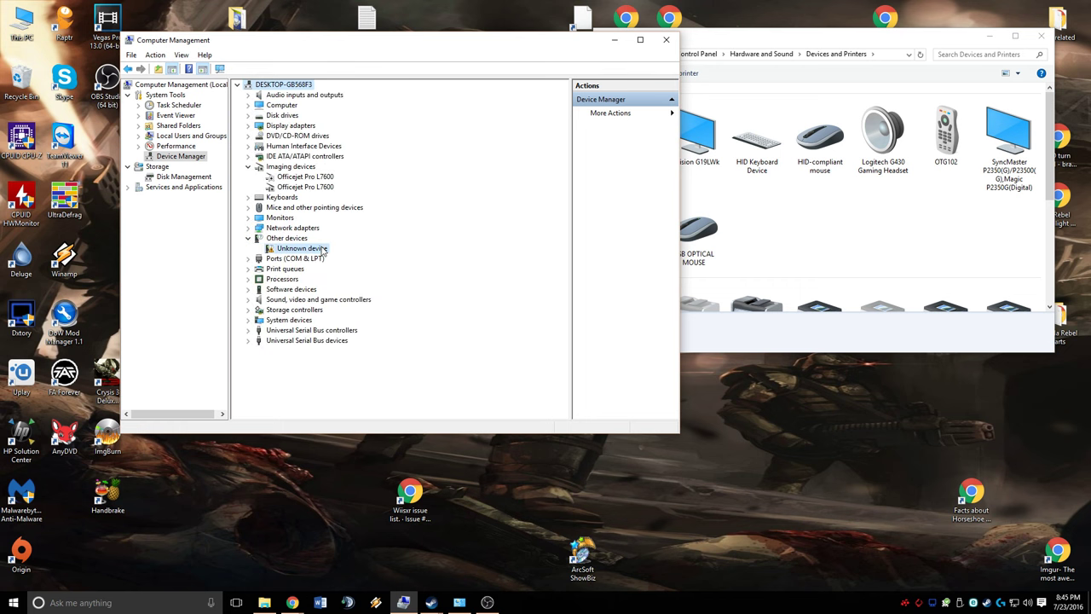
left_click_drag(520, 33, 428, 29)
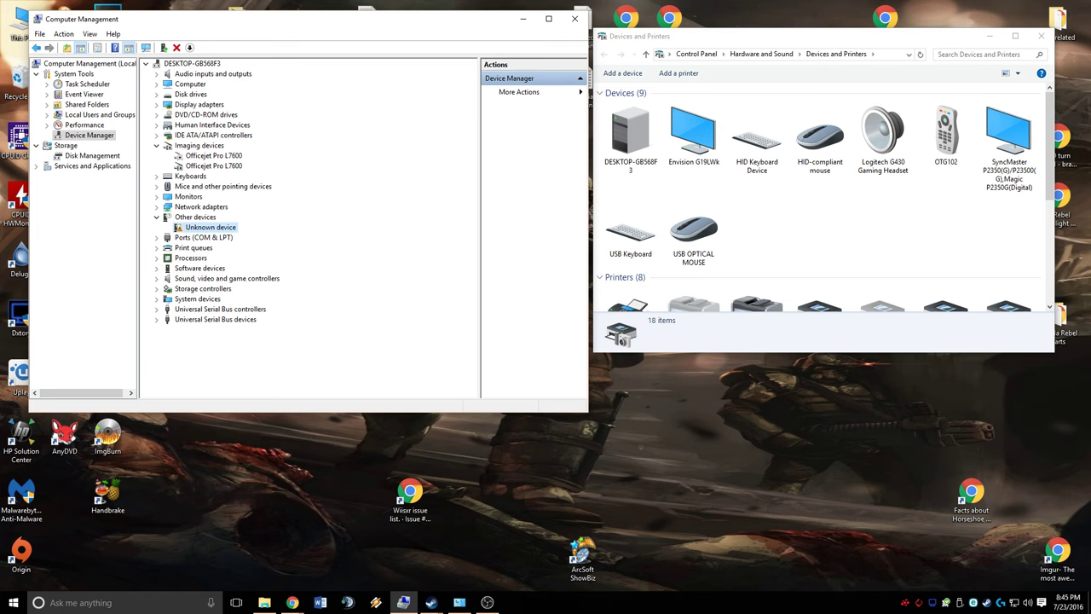
Switch to the Chrome window with Microsoft's Xbox 360 Wireless Controller for Windows page and show the product's downloads
left_click_drag(1023, 162, 733, 0)
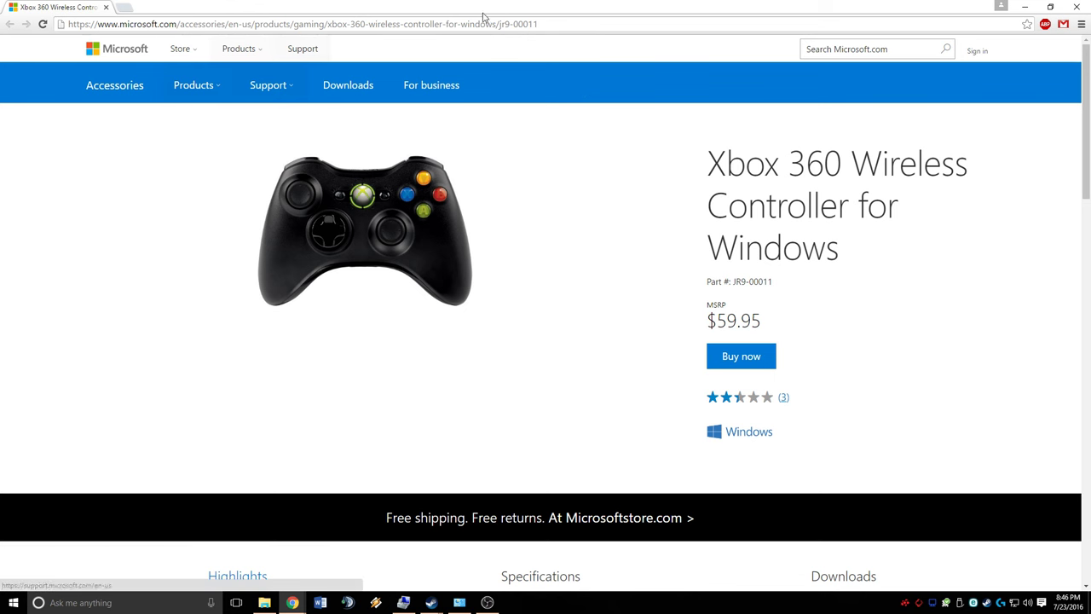
left_click_drag(565, 25, 3, 33)
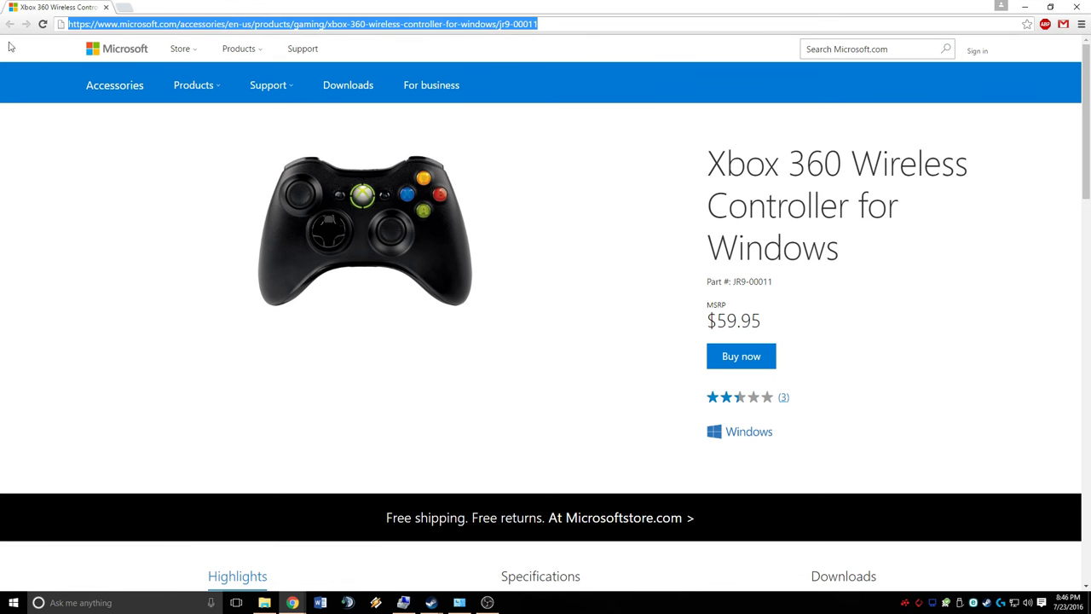
left_click(173, 179)
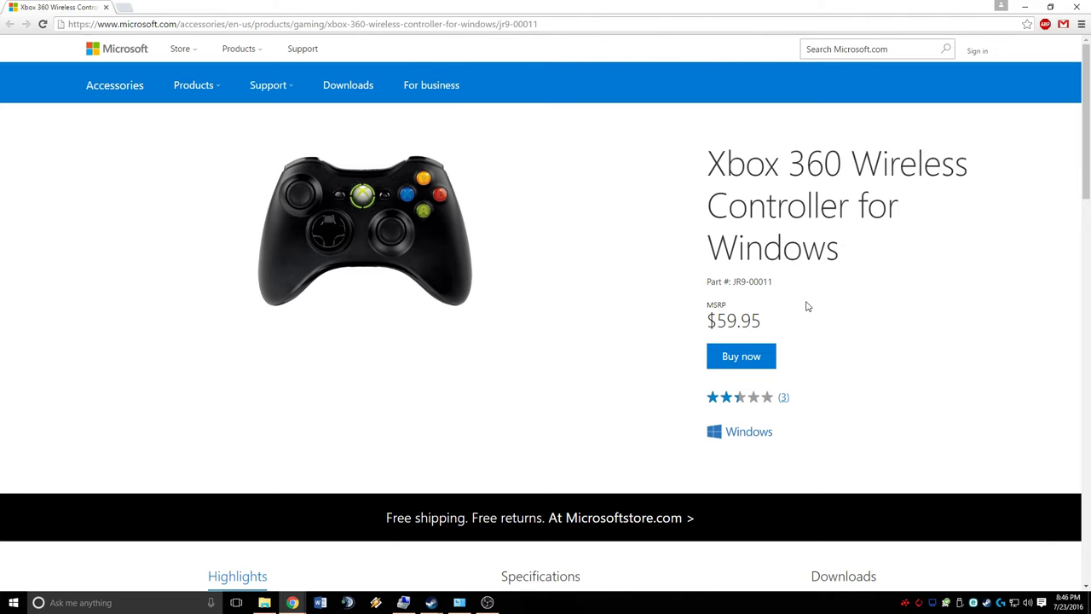
scroll(923, 222, "down", 6)
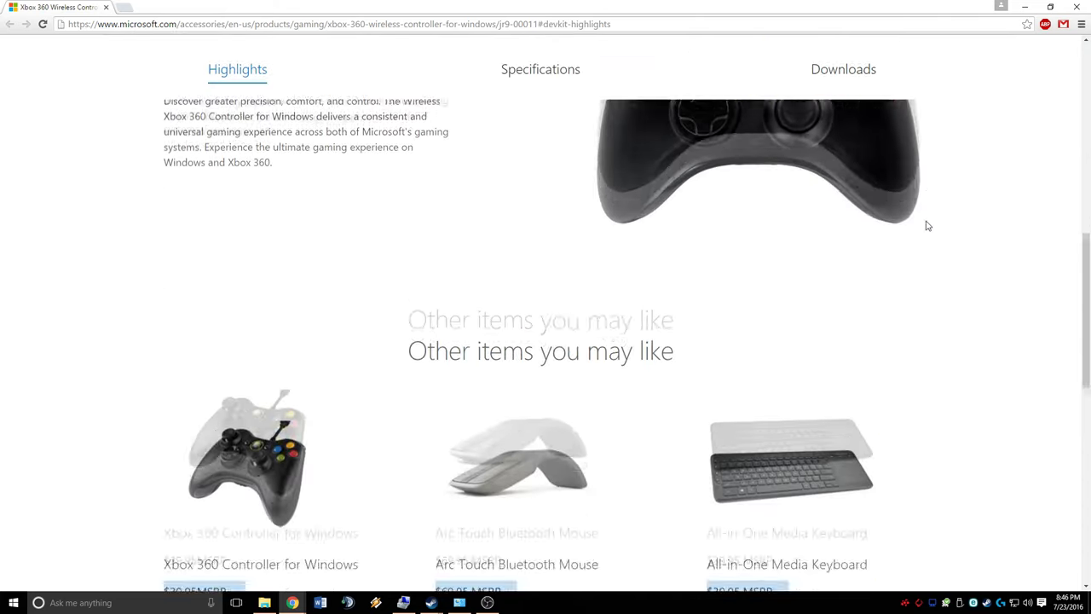
left_click(840, 73)
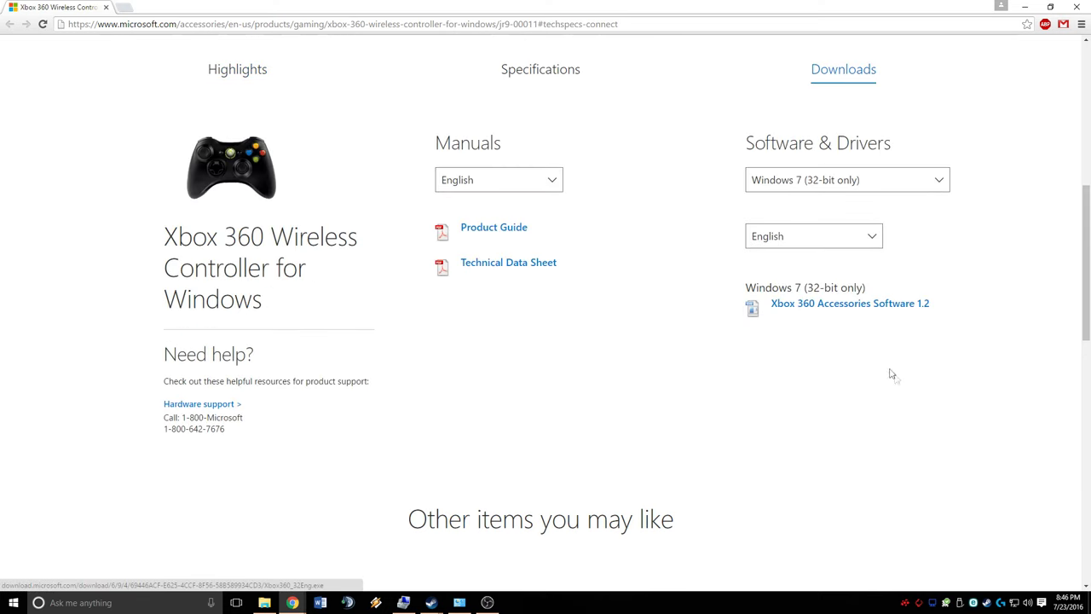
scroll(999, 299, "up", 2)
scroll(852, 307, "down", 2)
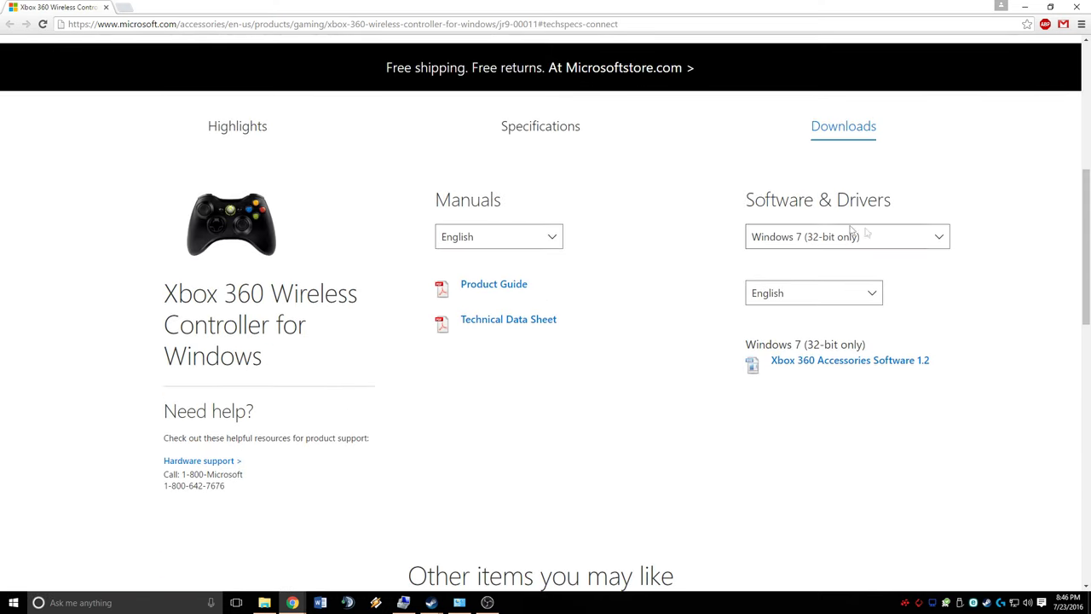
Download Xbox 360 Accessories Software 1.2 for Windows 7 (64-bit only)
left_click(942, 242)
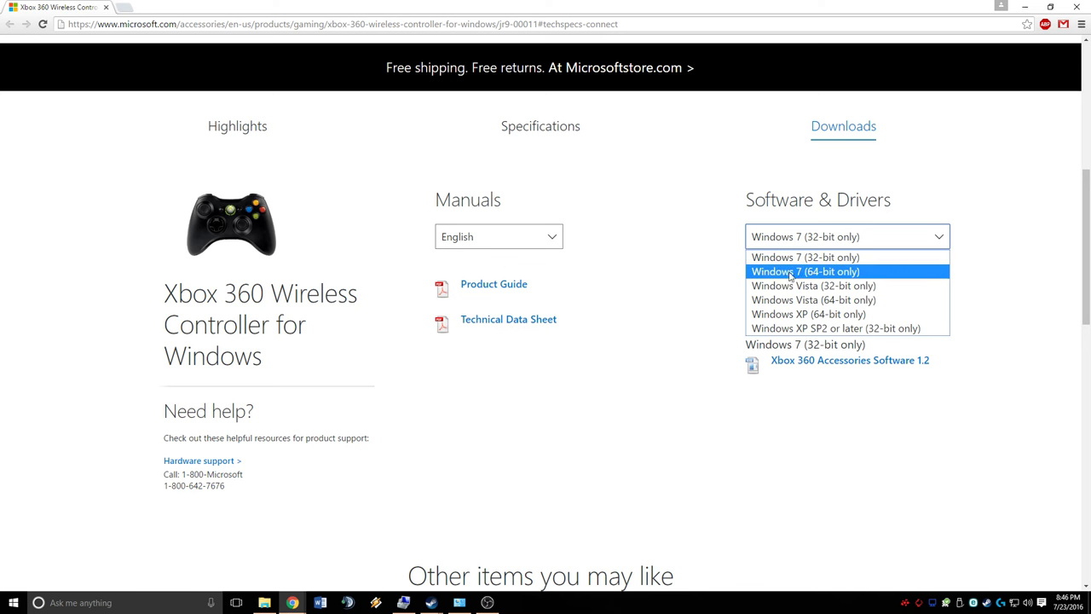
left_click(803, 273)
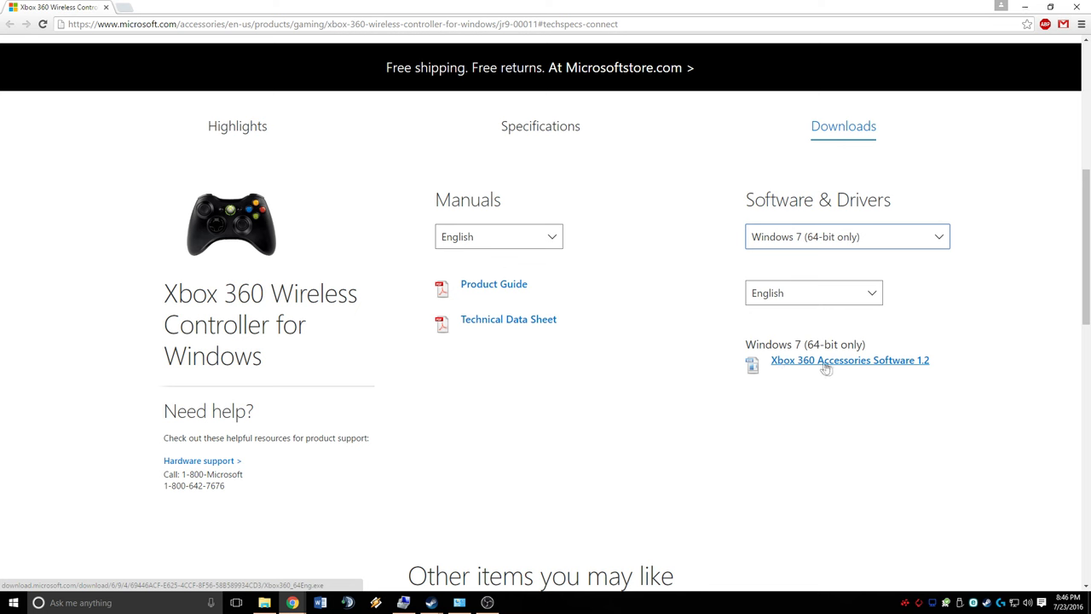
left_click(886, 365)
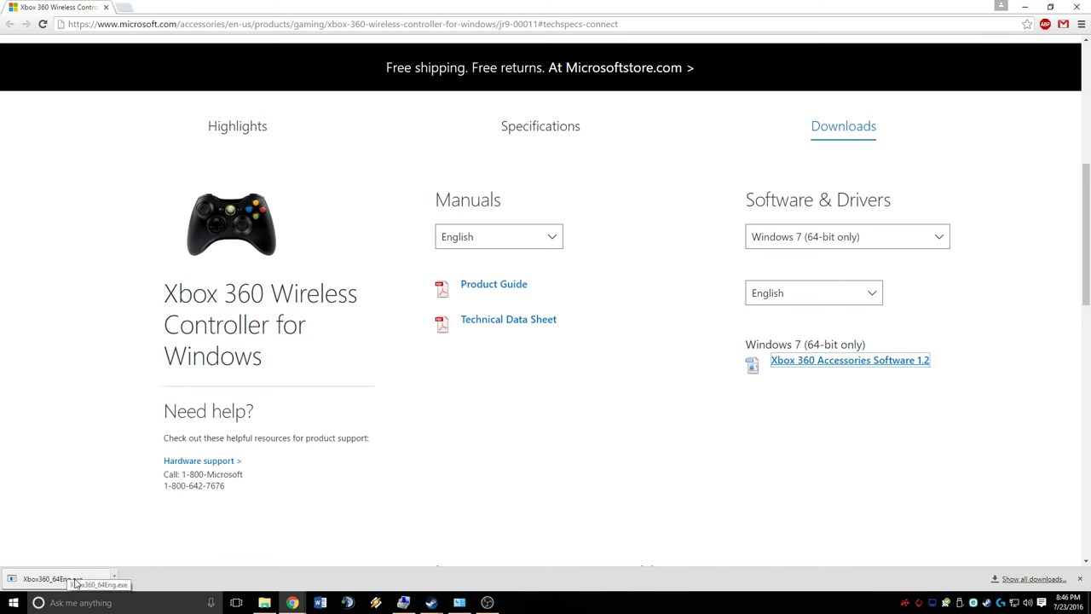
Show the downloaded Xbox360_64Eng installer in its folder and run it as administrator
right_click(74, 583)
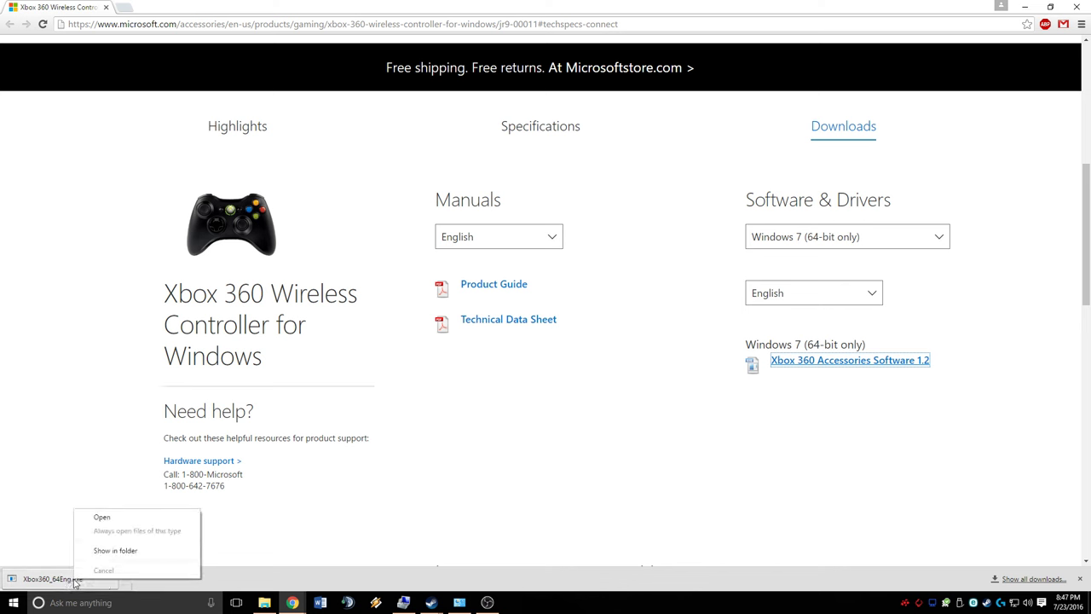
left_click(115, 551)
left_click(1024, 7)
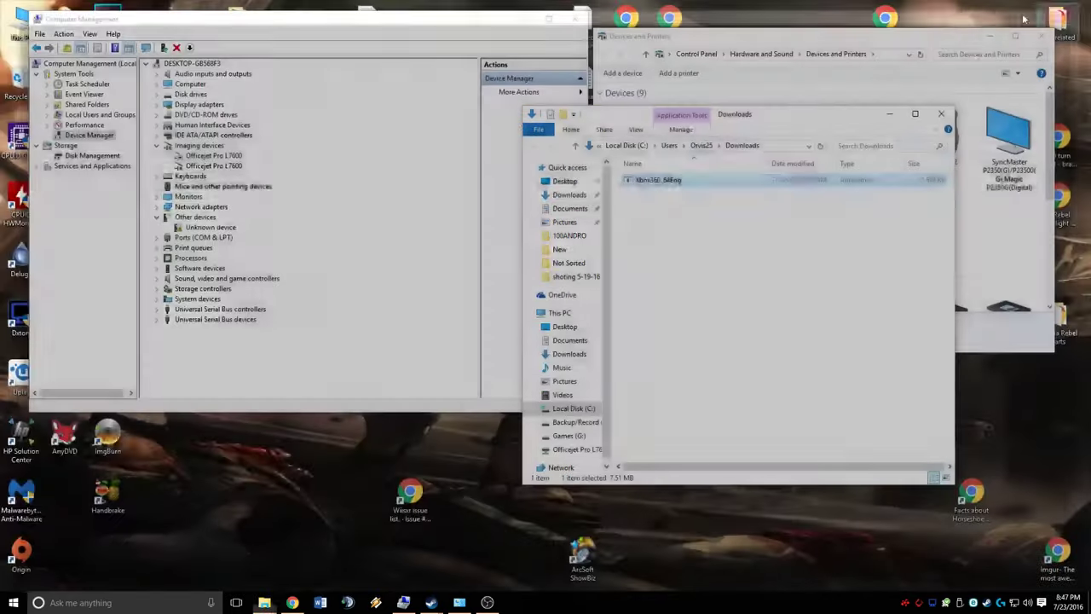
left_click_drag(807, 121, 837, 201)
right_click(684, 259)
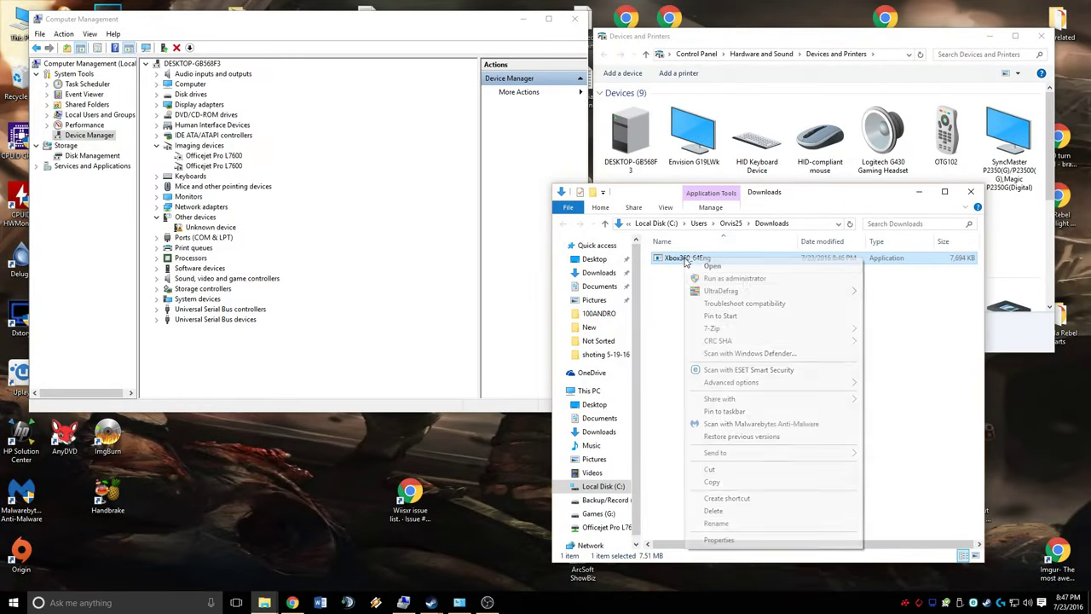
left_click(752, 278)
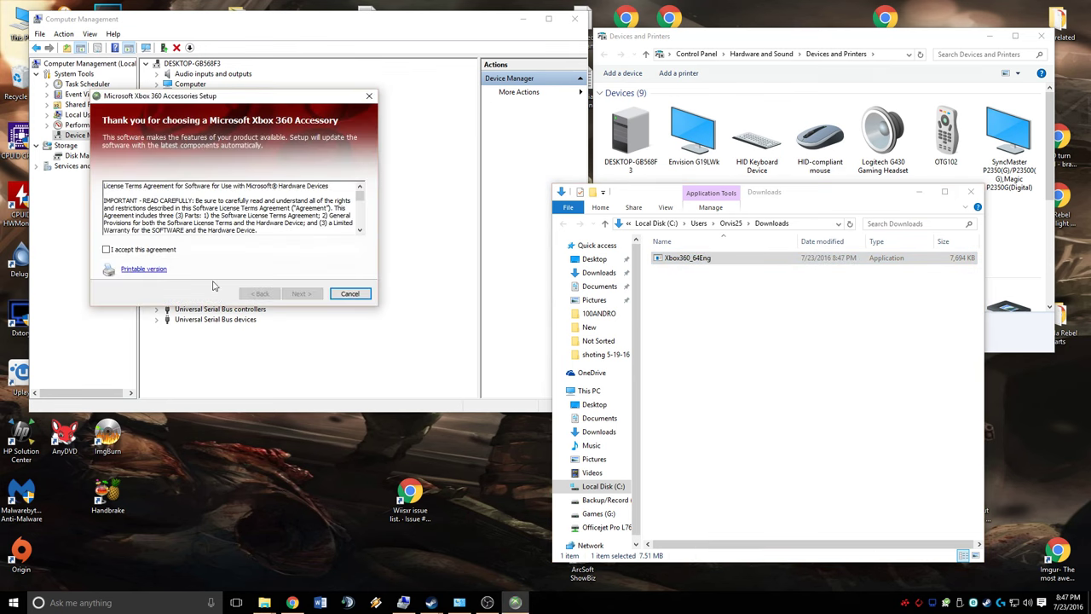
Accept the license agreement, install the Xbox 360 Accessories software and finish the setup, closing the Downloads folder
left_click_drag(265, 96, 511, 132)
left_click(390, 288)
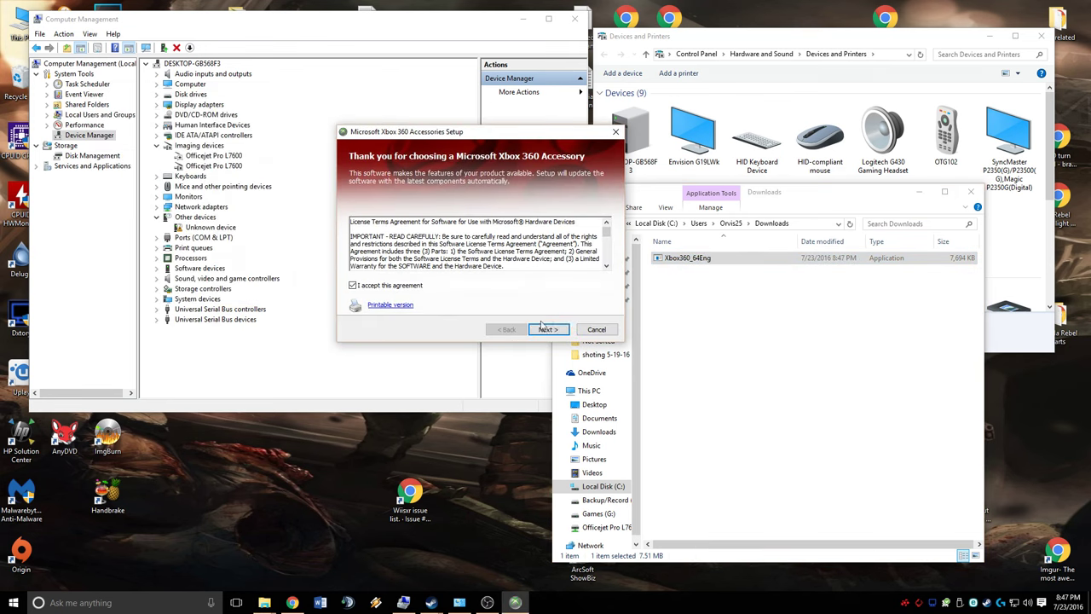
left_click(545, 328)
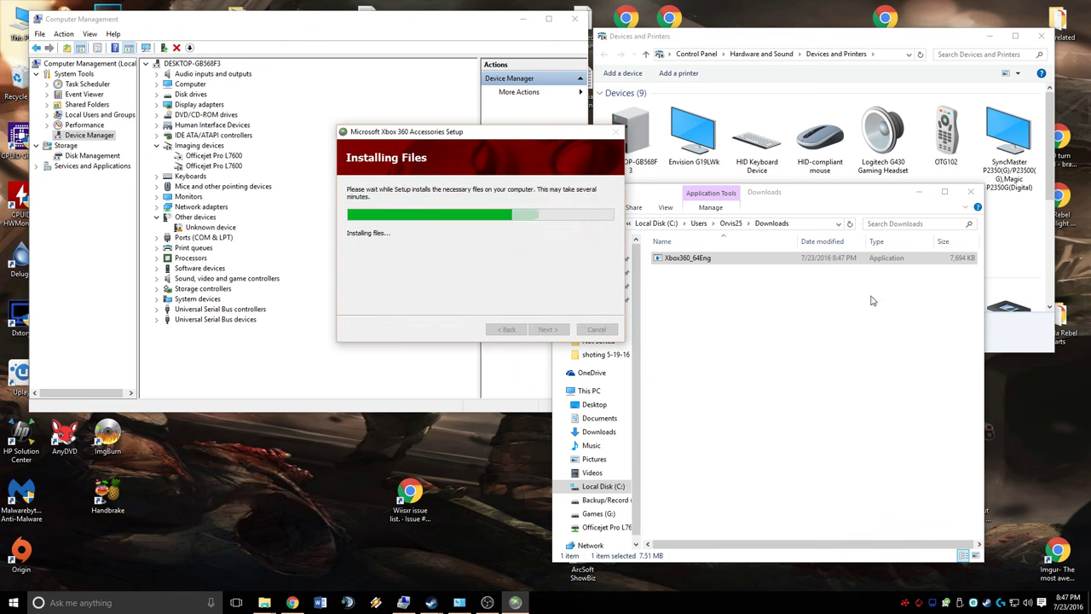
left_click(969, 191)
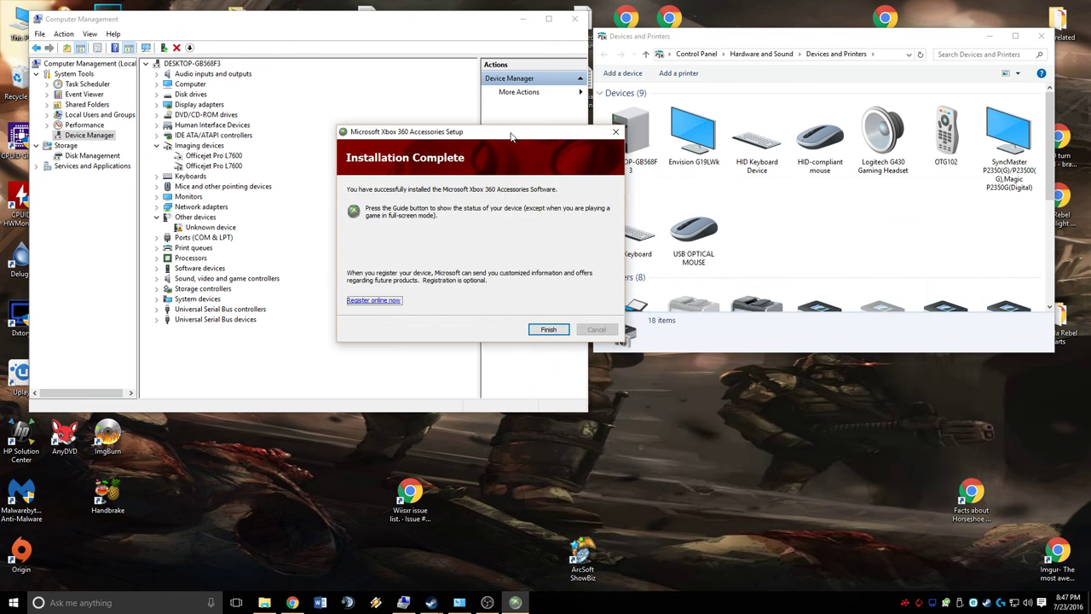
left_click(548, 330)
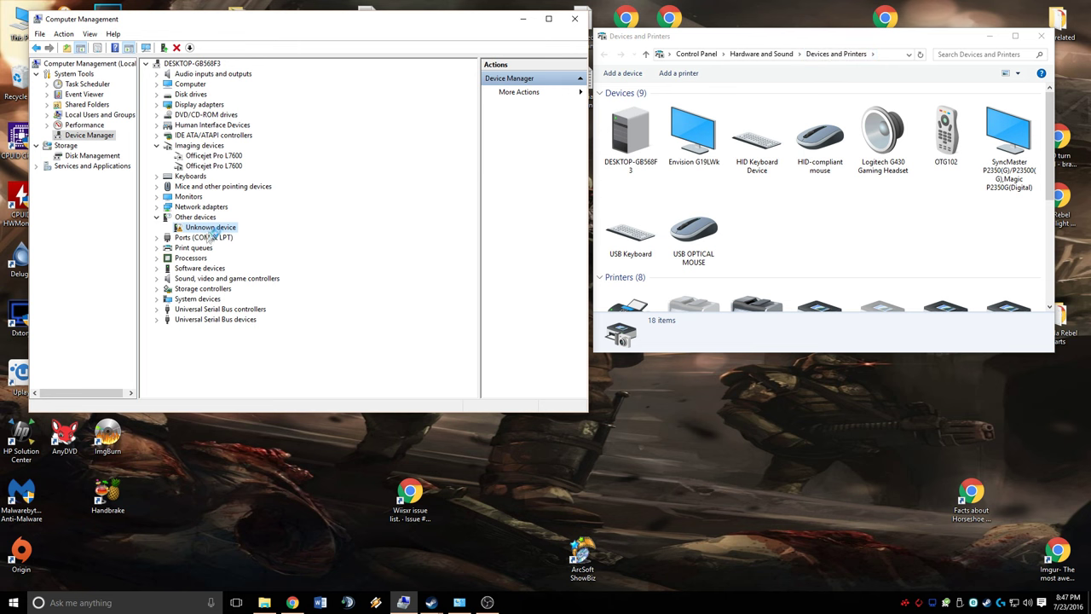
Start a manual driver update for the unknown device, choosing to pick from the list of device drivers on the computer
left_click_drag(267, 29, 267, 38)
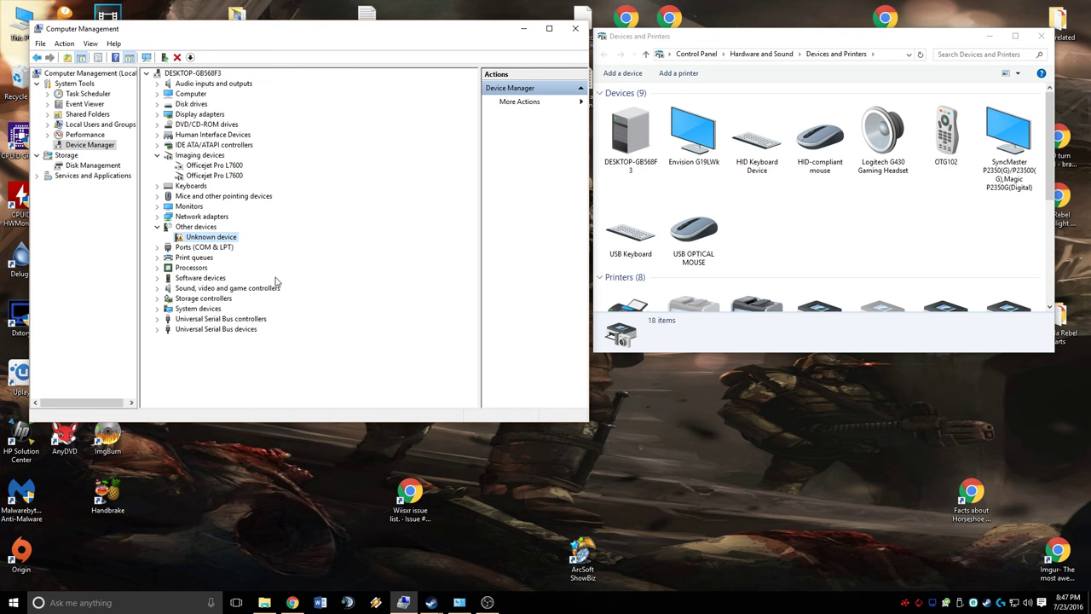
right_click(214, 241)
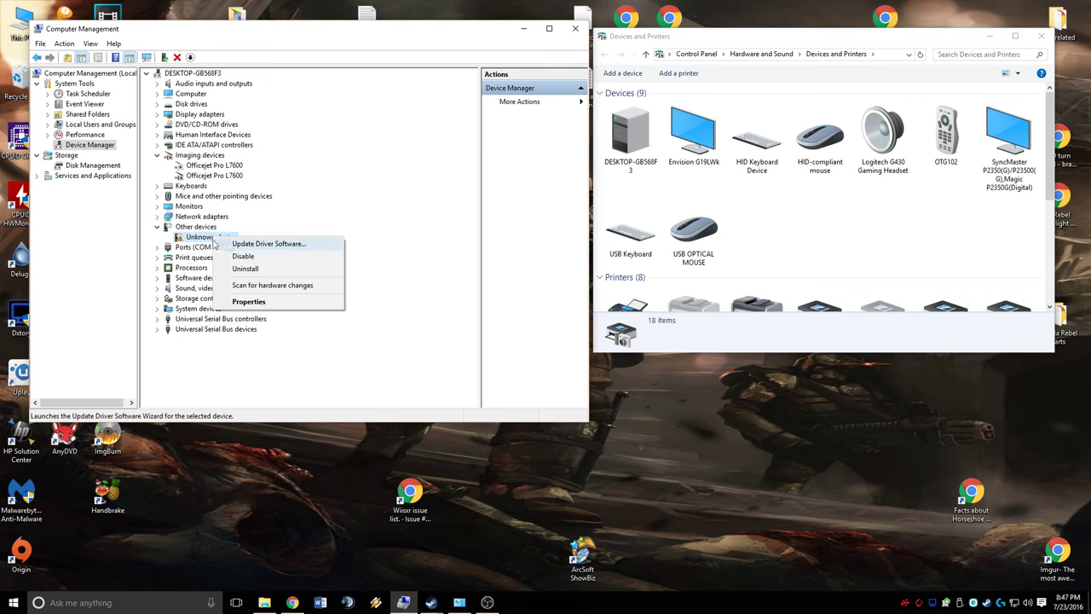
left_click(279, 248)
left_click_drag(316, 119, 377, 121)
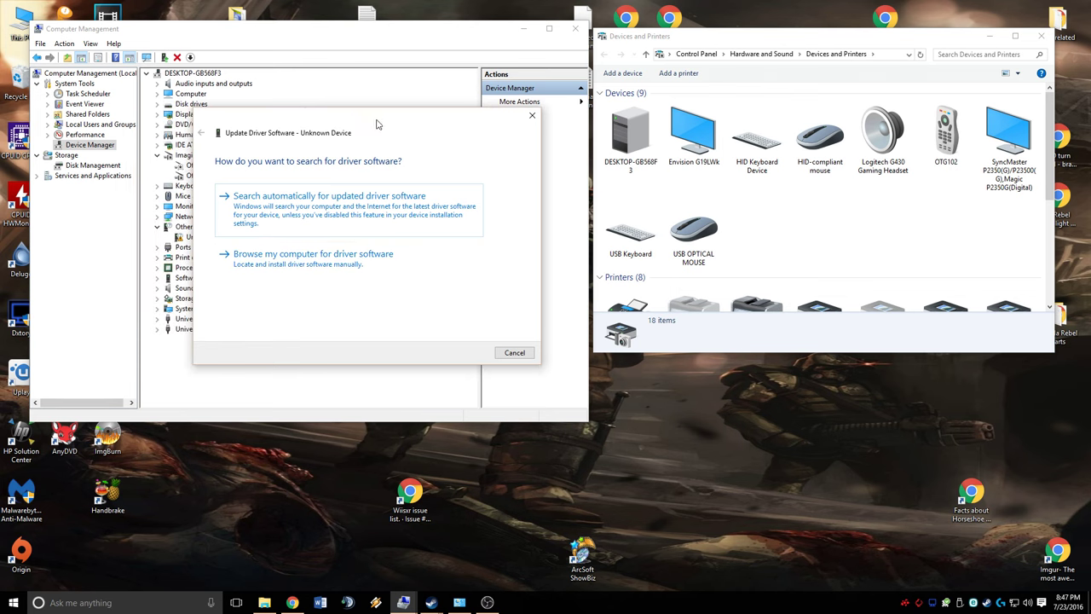
left_click(276, 268)
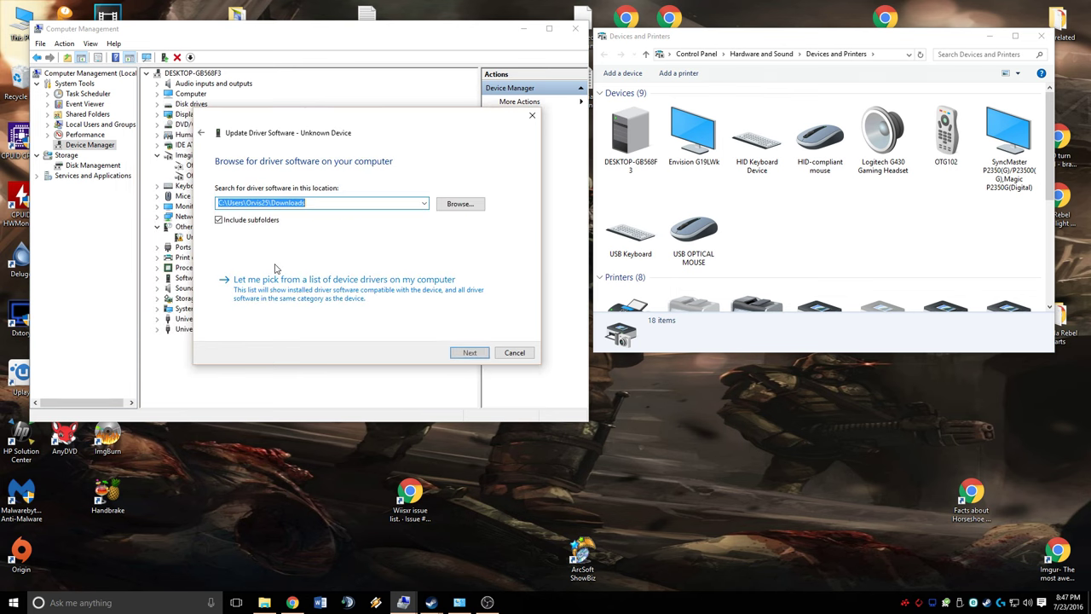
left_click(331, 294)
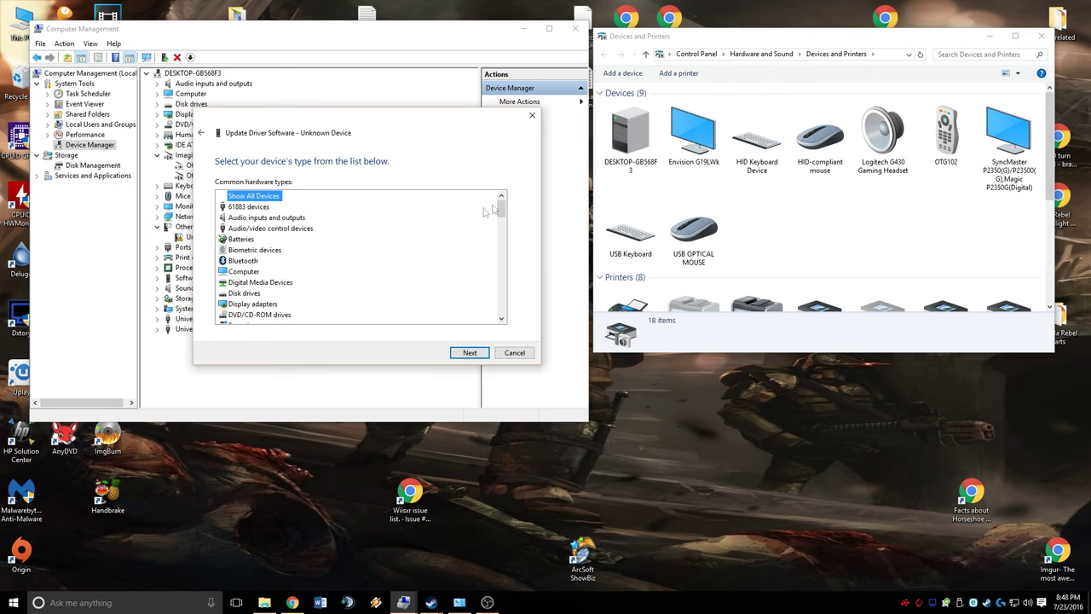
Choose Xbox 360 Peripherals as the device's hardware type and continue to the driver models
left_click_drag(501, 209, 493, 324)
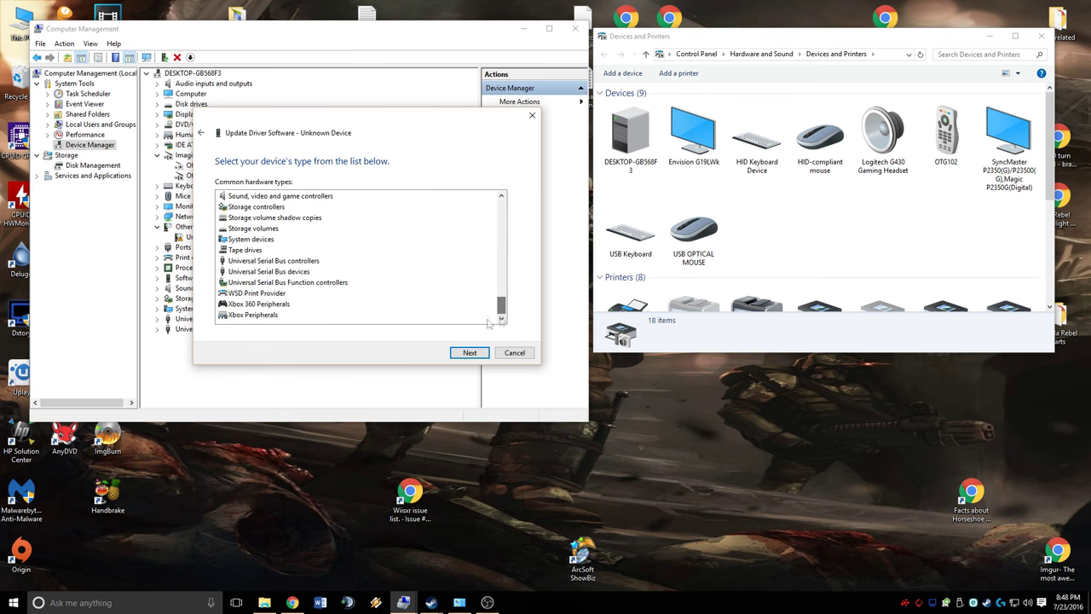
left_click(260, 304)
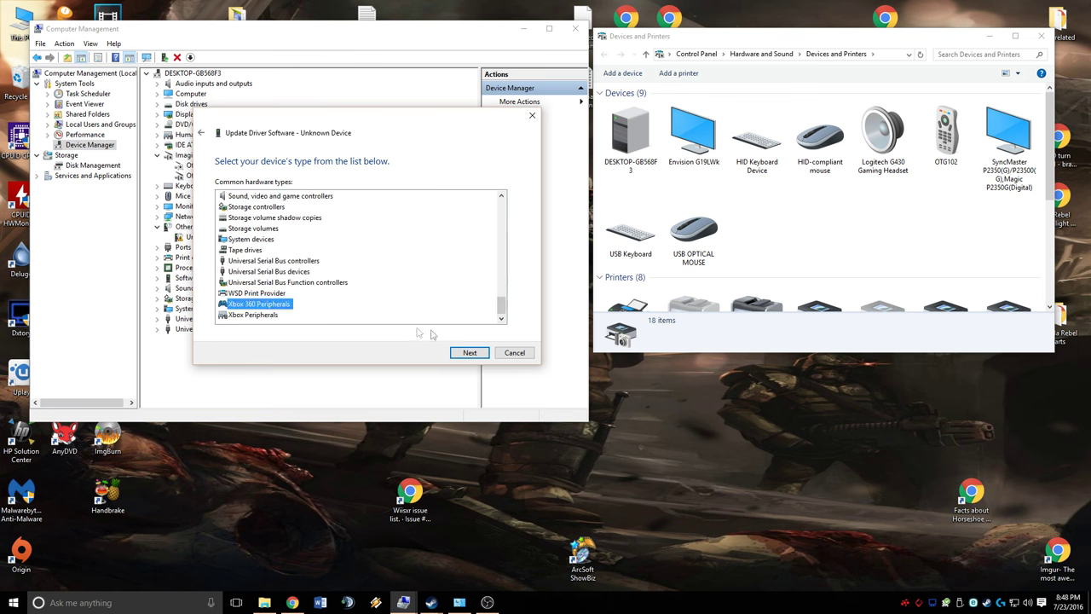
left_click(470, 352)
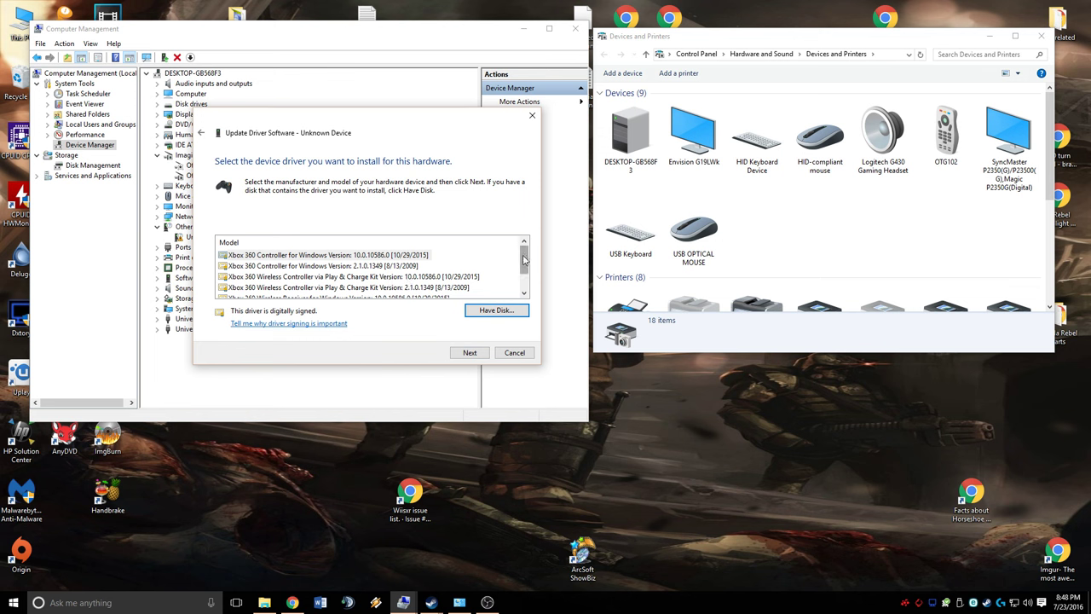
Install the Xbox 360 Wireless Receiver for Windows driver, version 2.1.0.1349 [8/13/2009], accepting the compatibility warning, and close the wizard
scroll(523, 260, "down", 1)
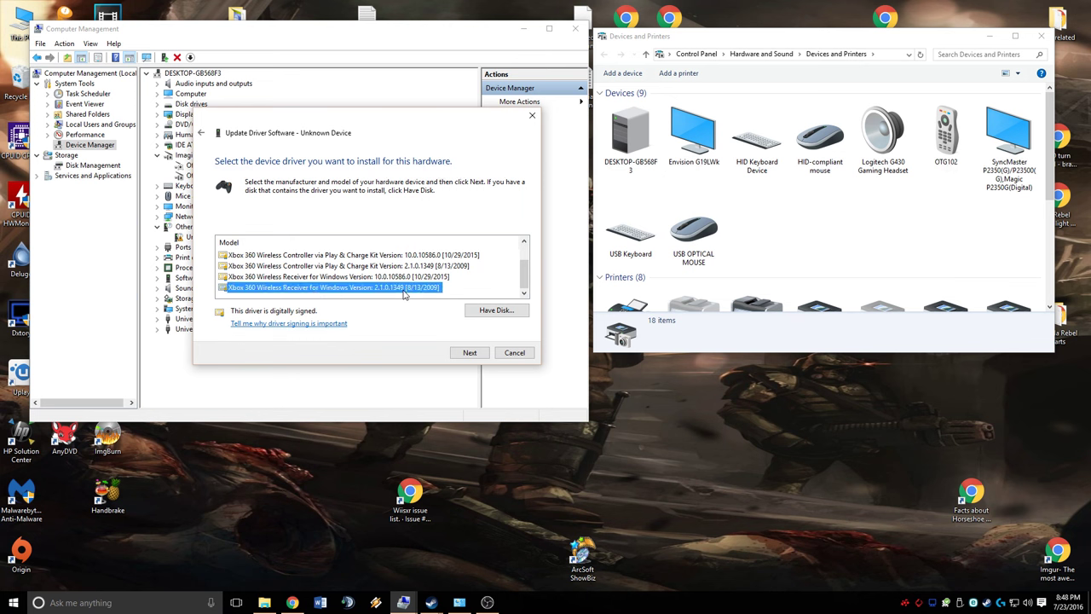
left_click(404, 289)
left_click(467, 352)
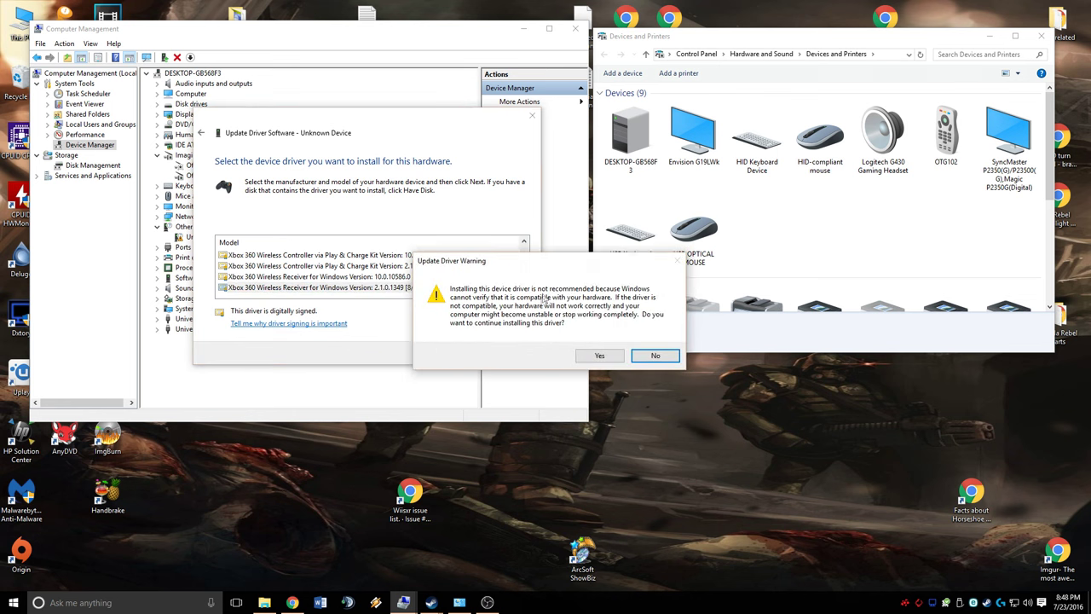
left_click_drag(573, 272, 526, 237)
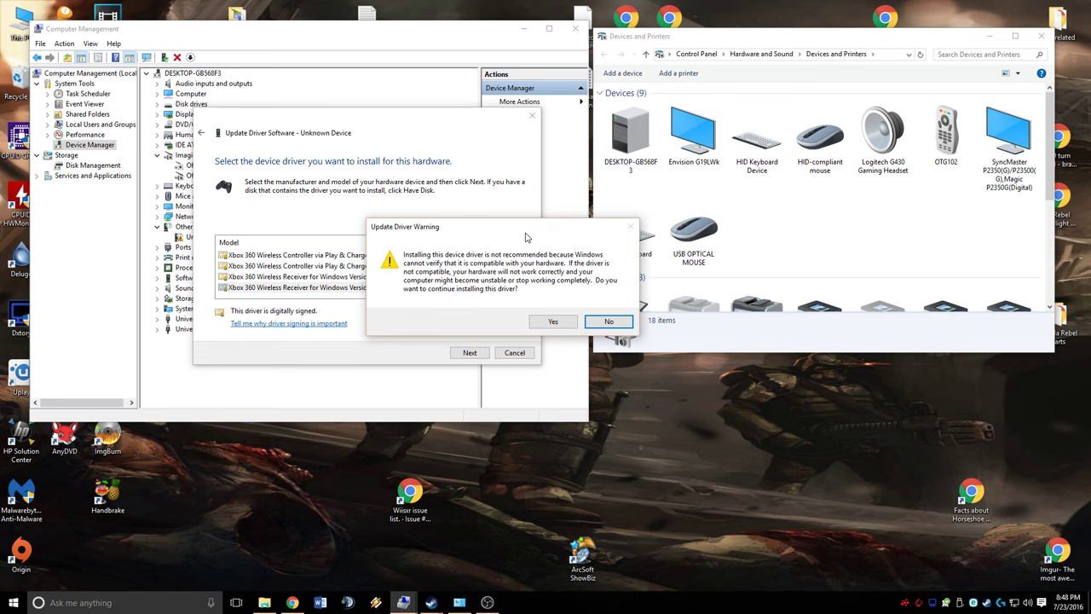
left_click(544, 324)
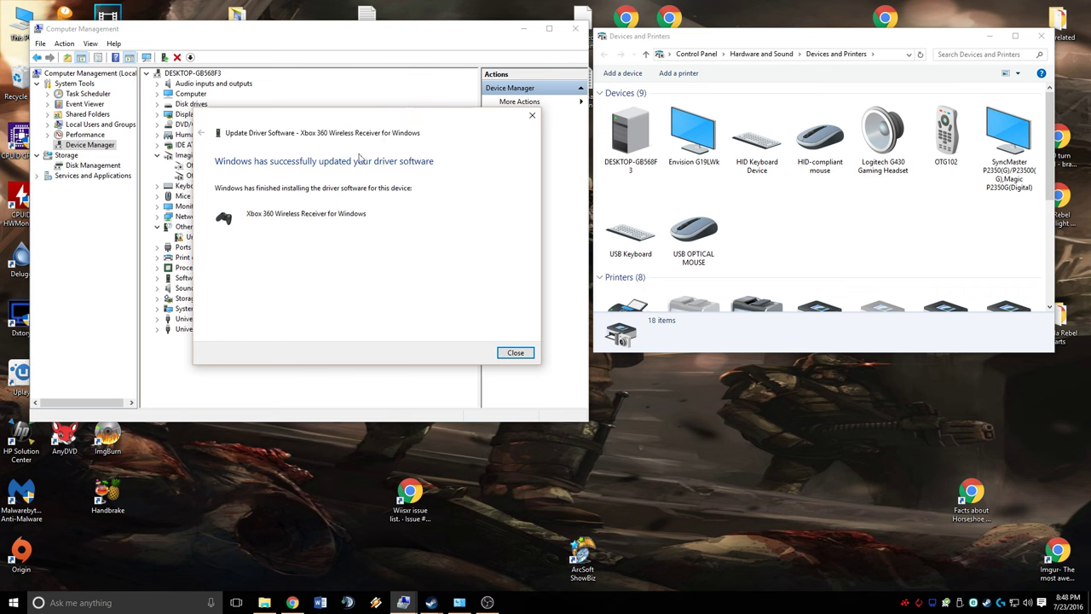
left_click(516, 353)
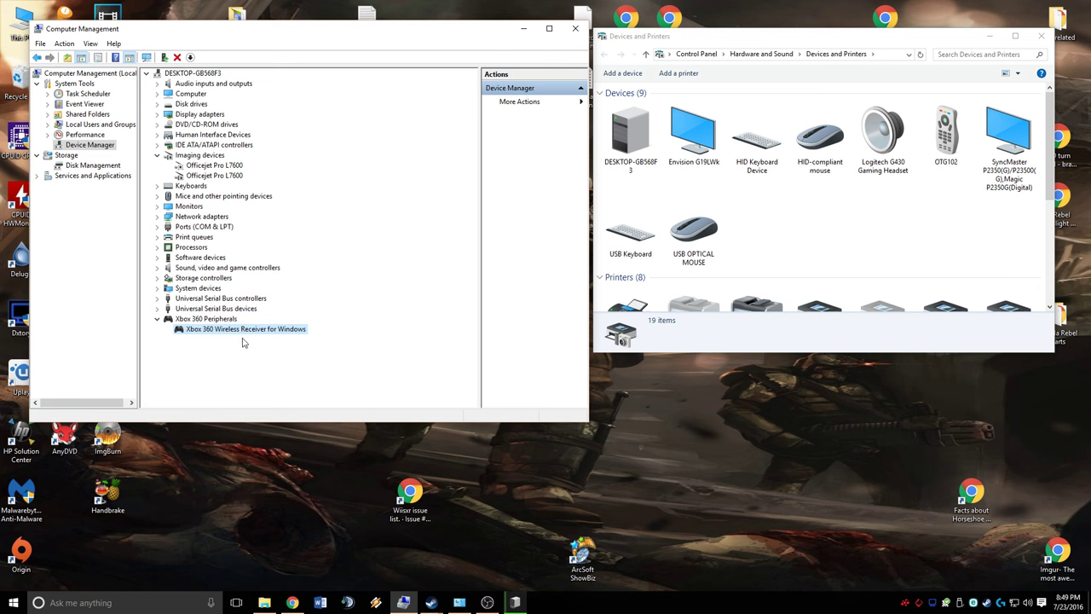
Refresh the Devices and Printers list to check for the Xbox 360 Wireless Controller
left_click(944, 246)
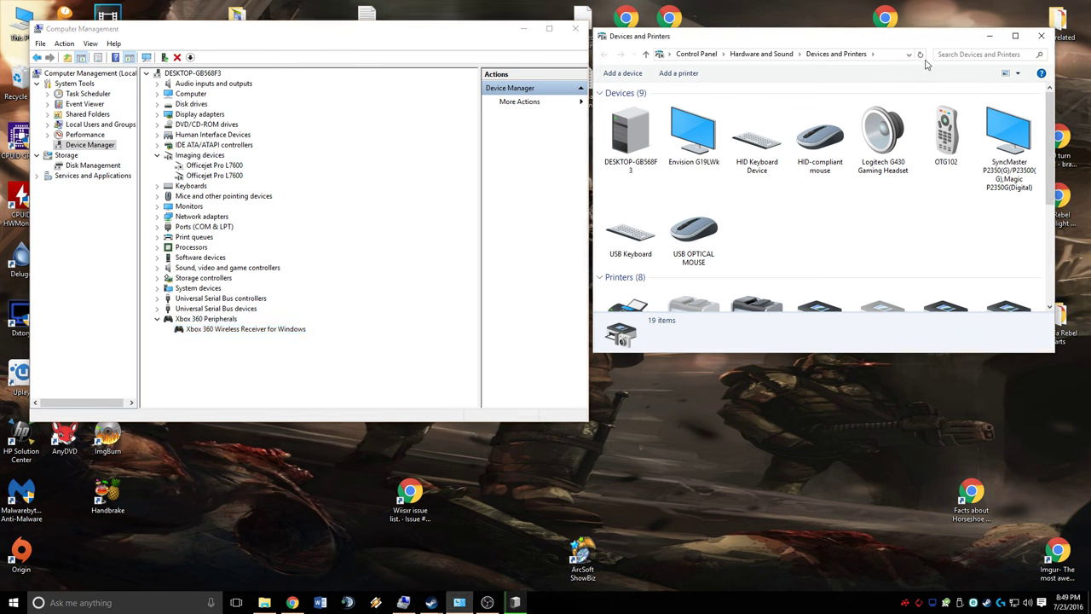
right_click(893, 254)
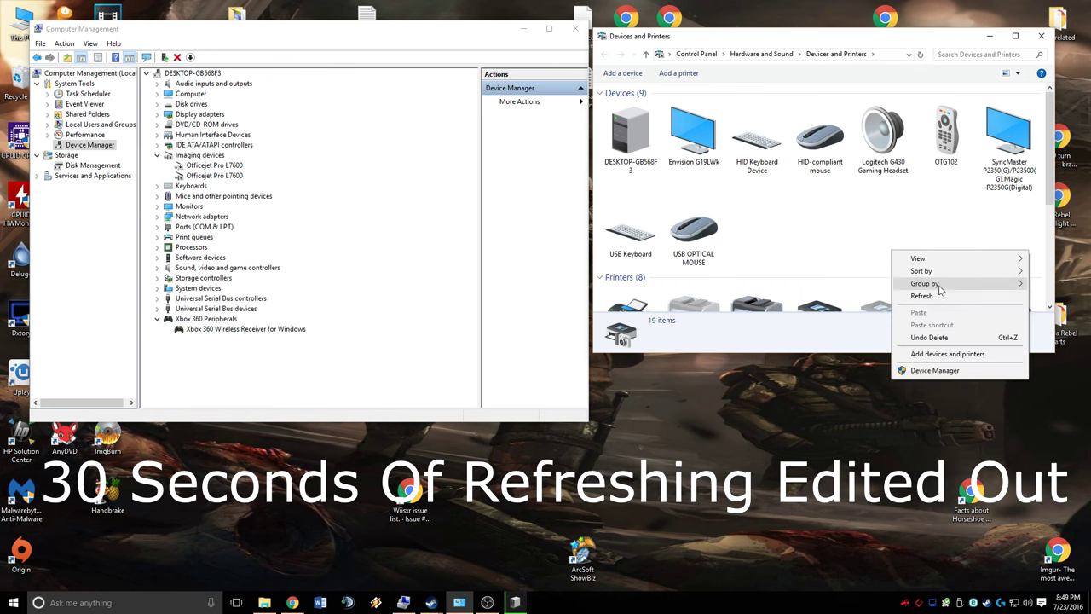
left_click(922, 294)
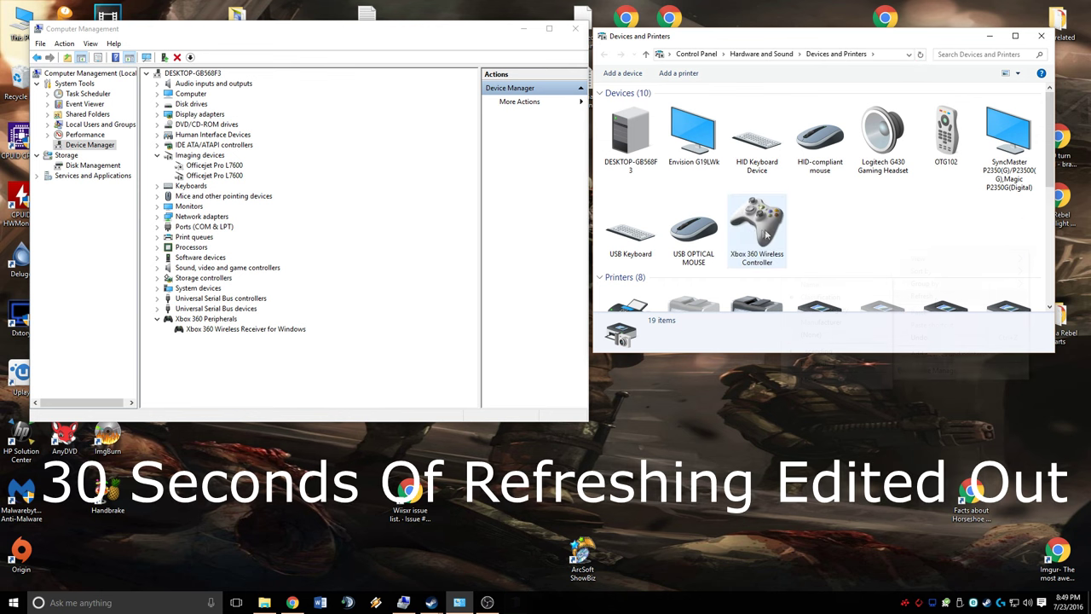